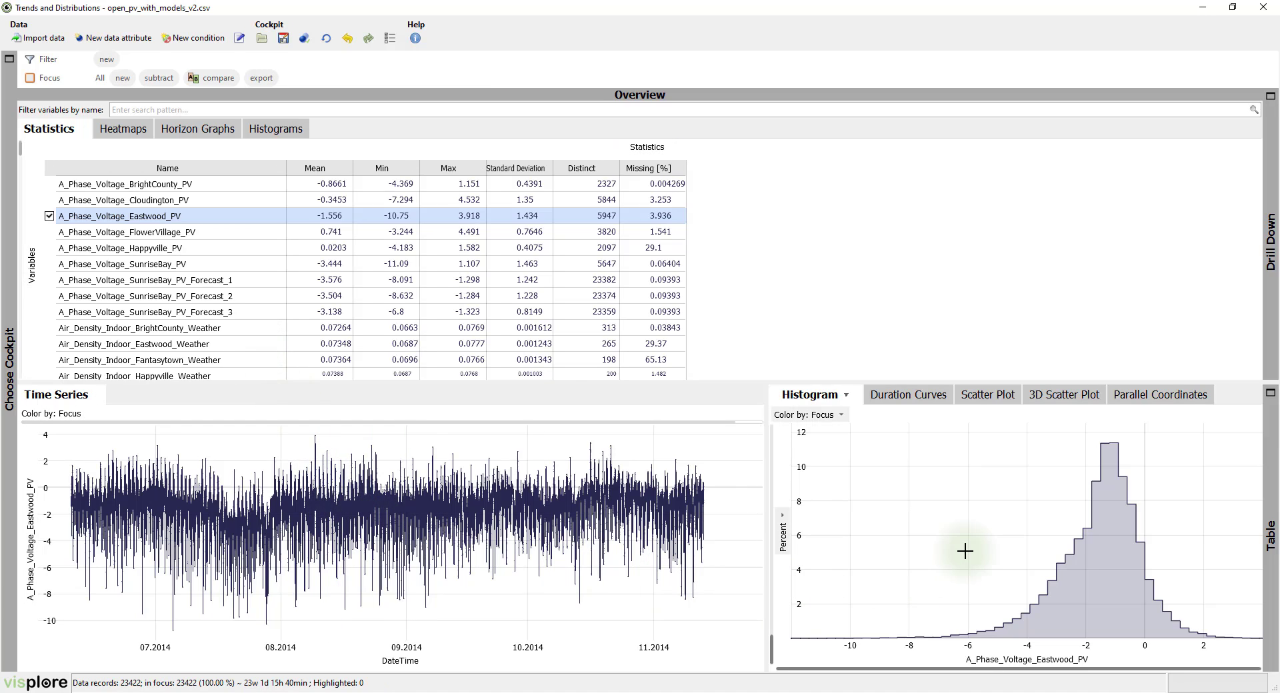
- Add A_Phase_Voltage_FlowerVillage_PV to the selected variables and show both in a scatter plot
mouse_move(963, 545)
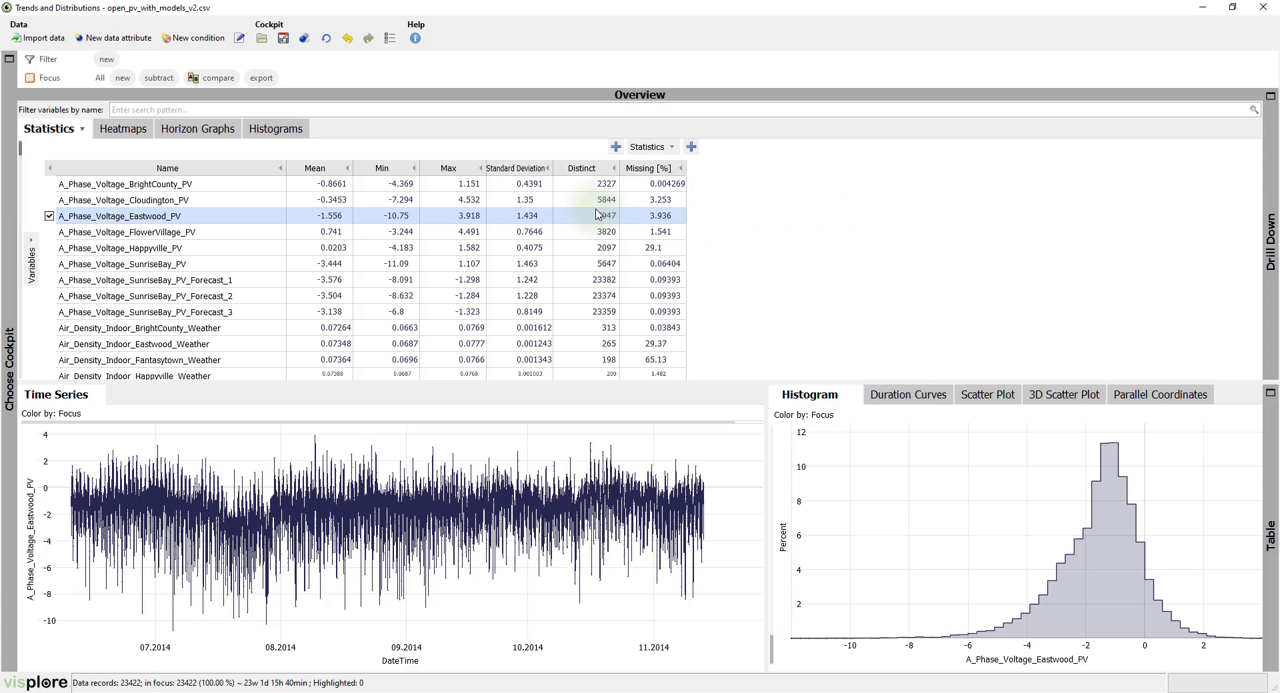
click(49, 233)
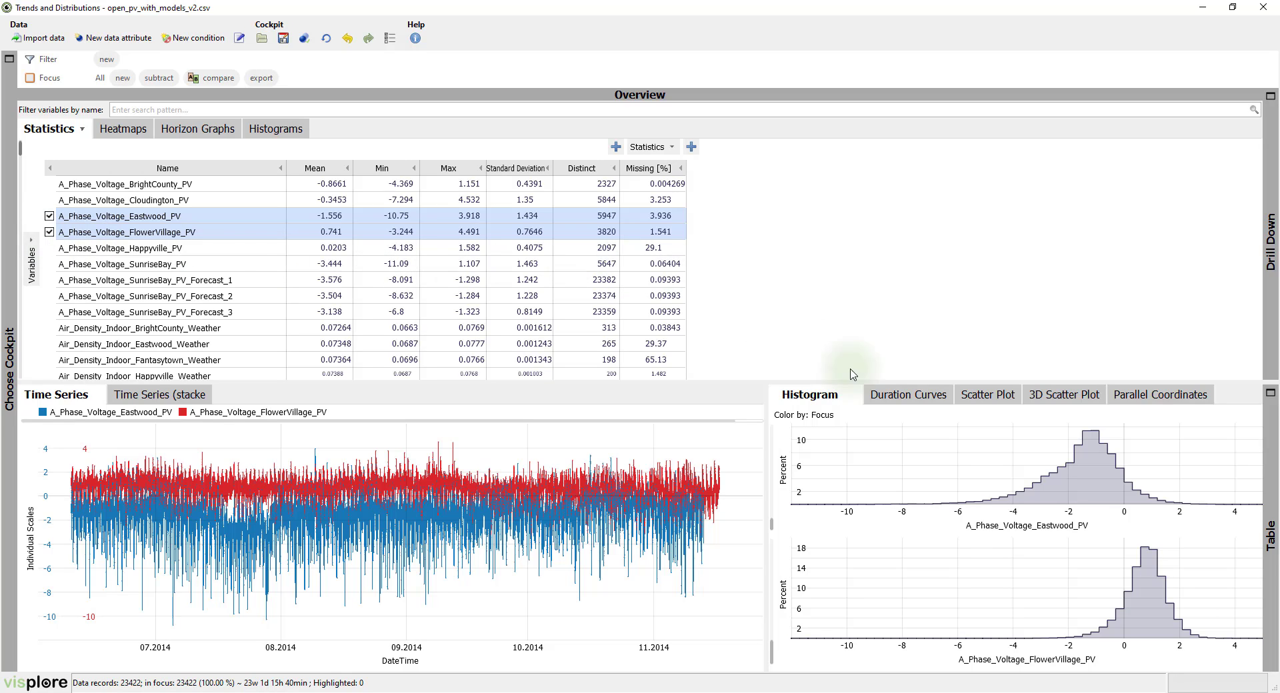
click(1003, 405)
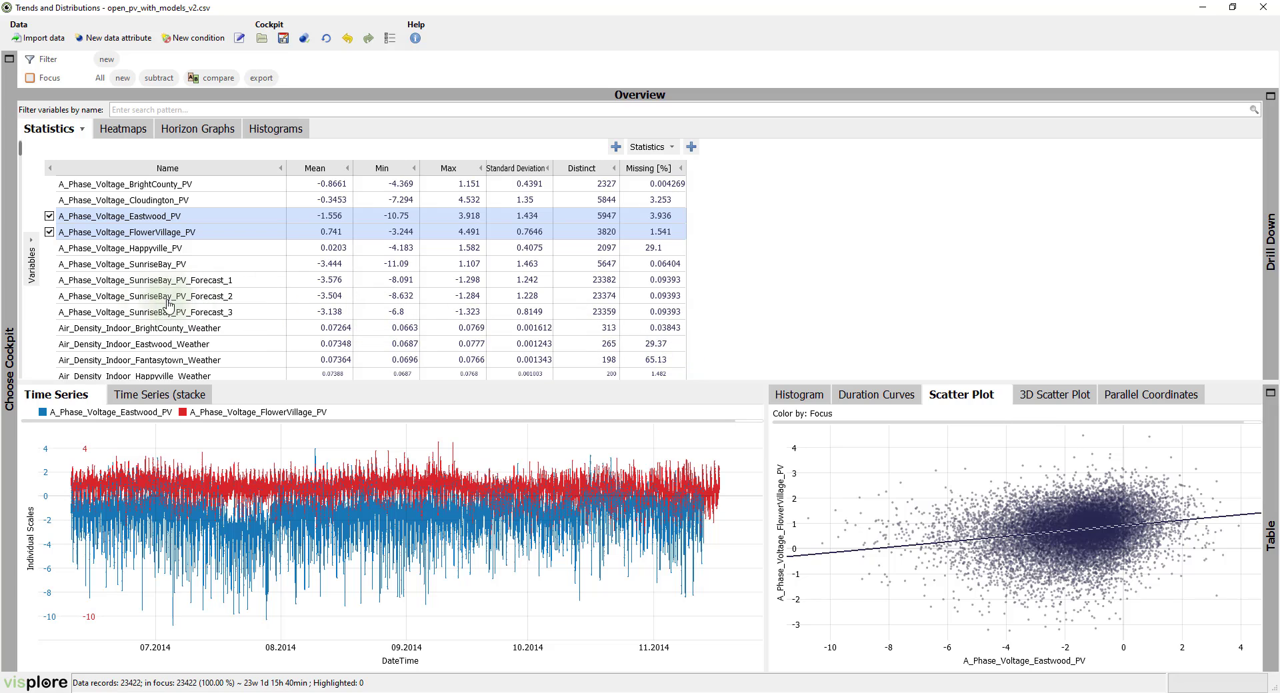
- Select only Air_Density_Indoor_BrightCounty_Weather and inspect its July 2014 time series up close before restoring the full time range
click(78, 331)
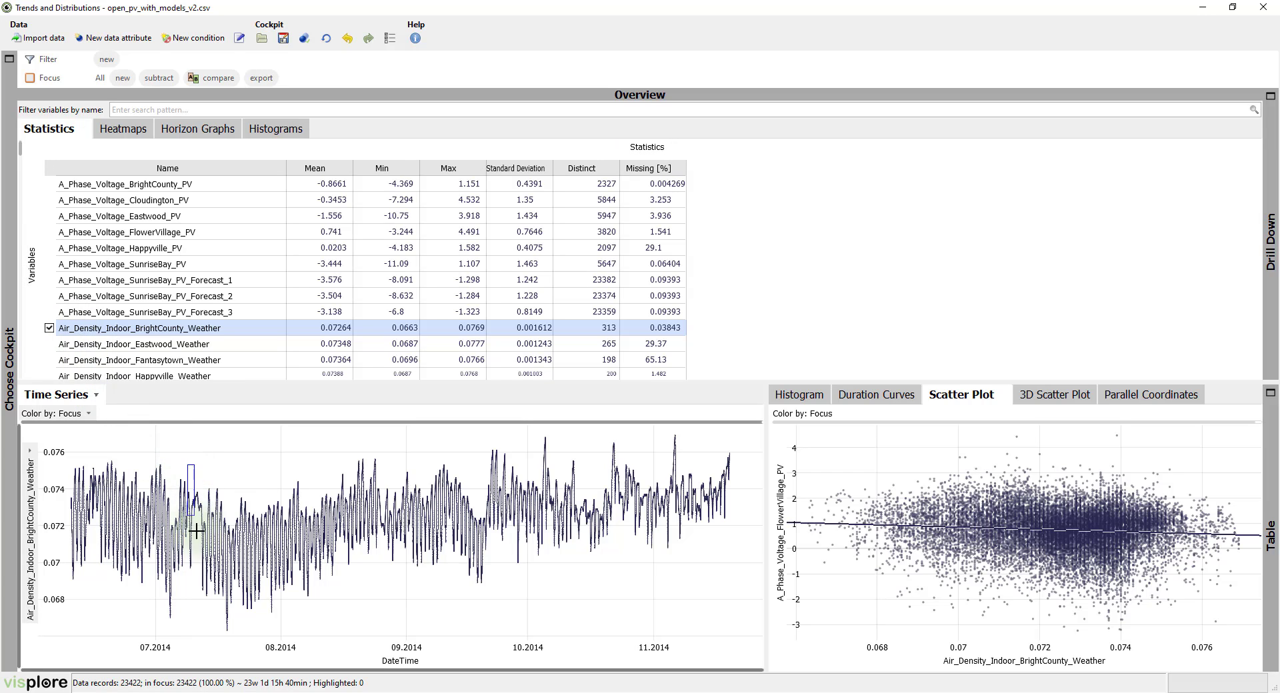
scroll(203, 624, up, 2)
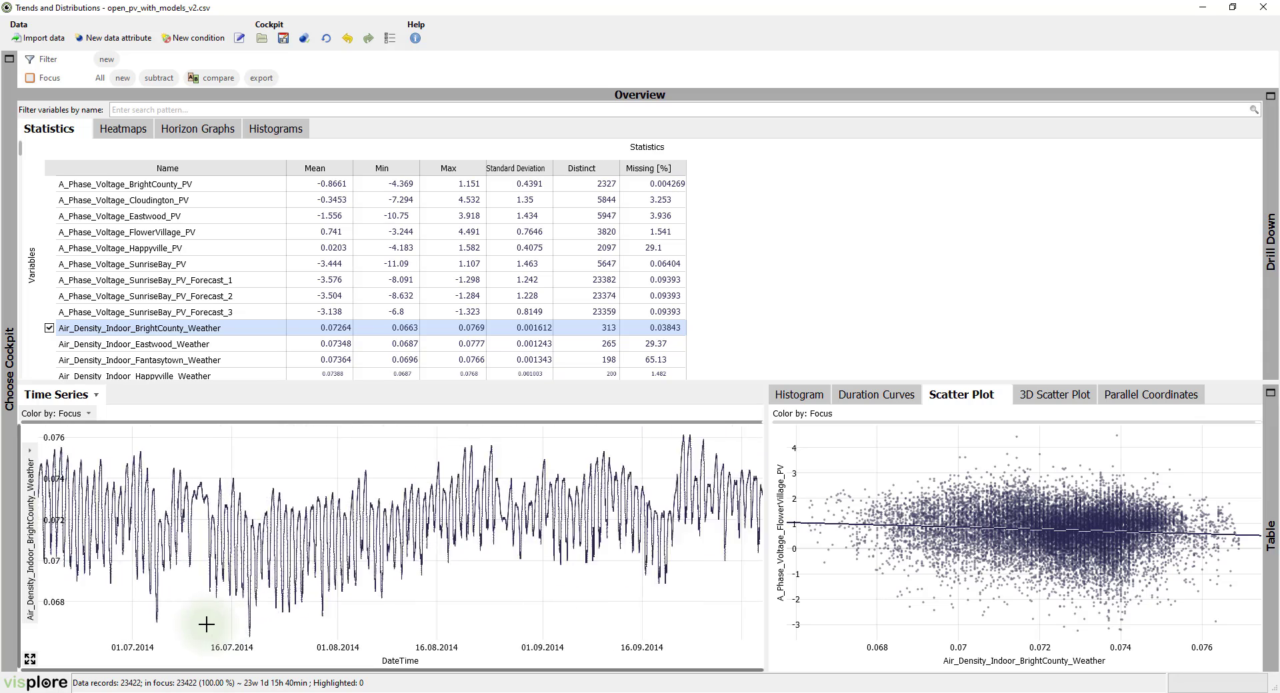
scroll(206, 625, up, 5)
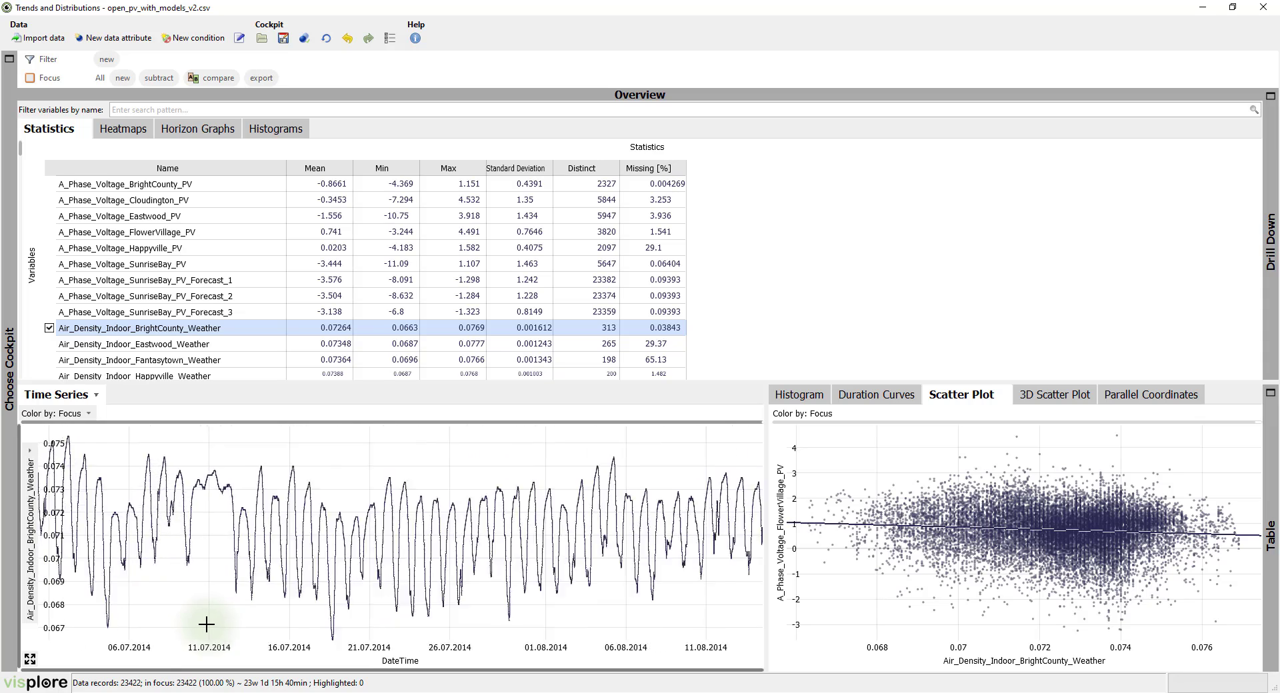
click(30, 660)
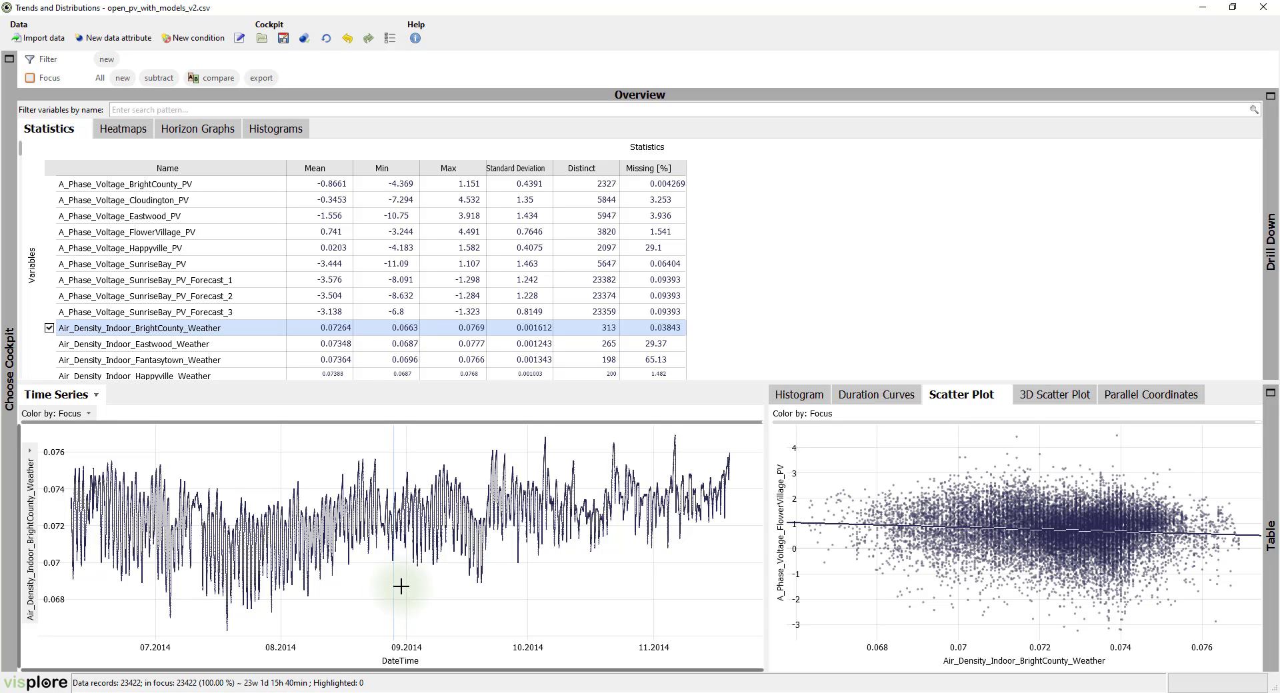
- Open the Drill Down calendar for the selected variable and review the statistics available for its colouring
click(1271, 244)
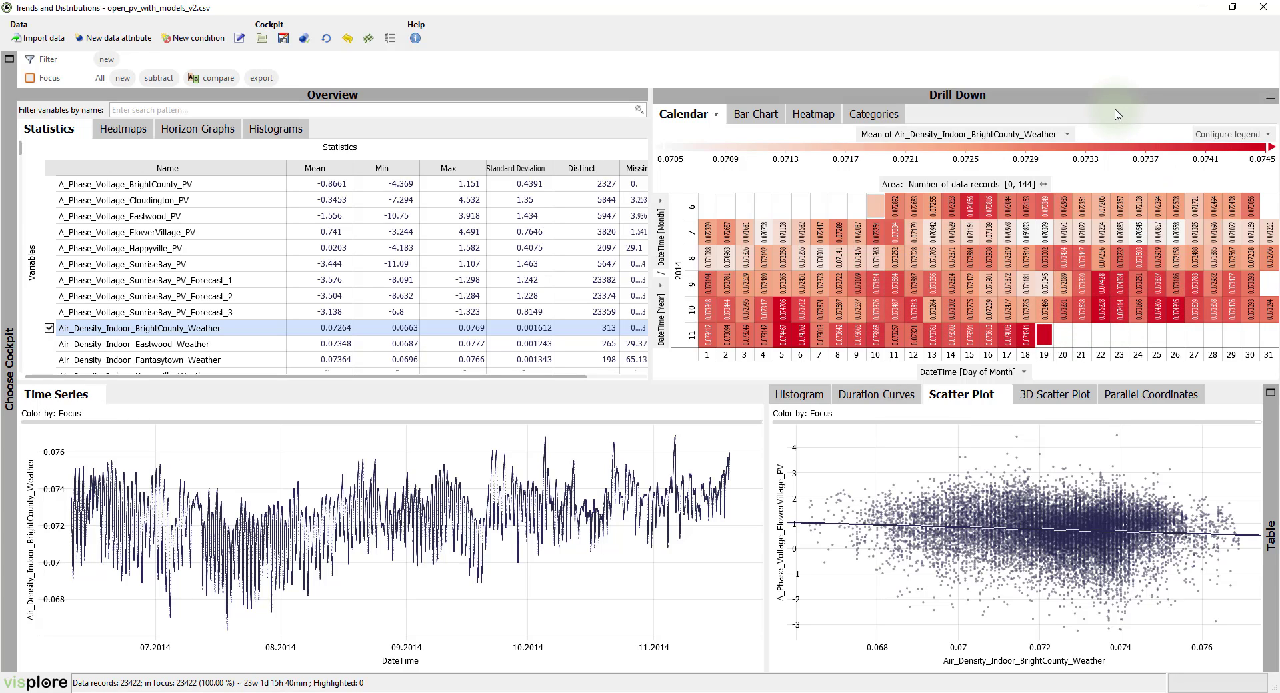
click(1066, 135)
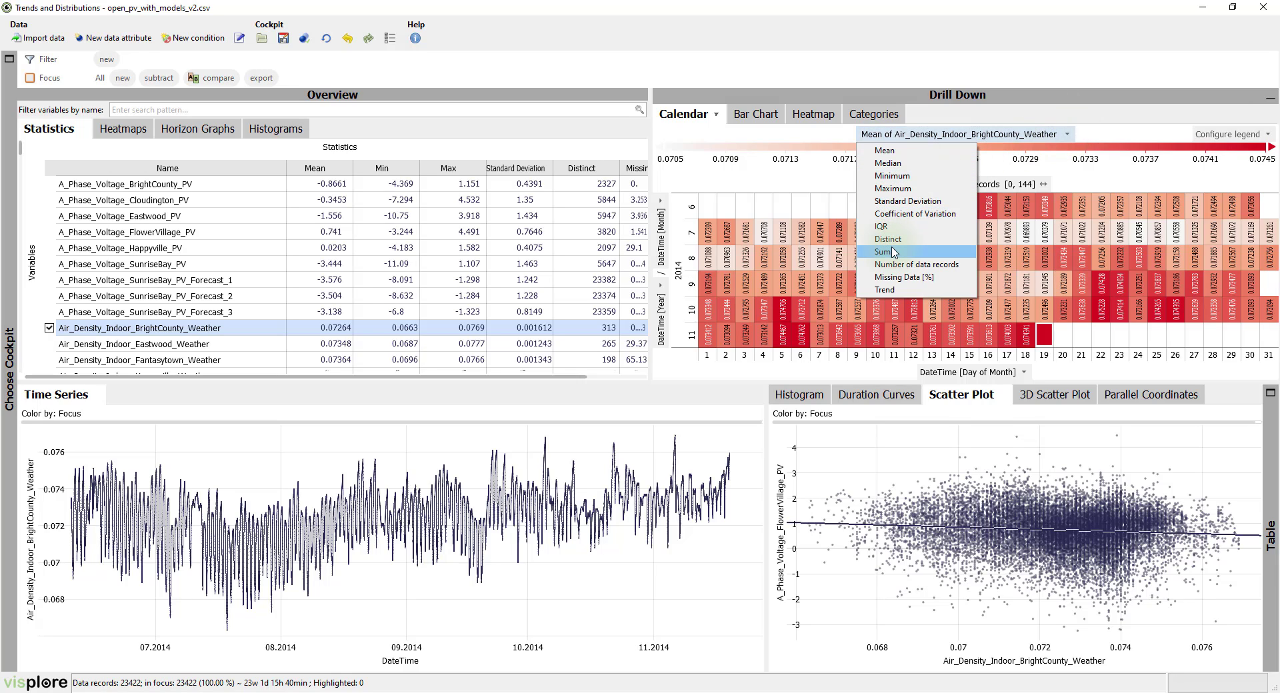
click(1014, 138)
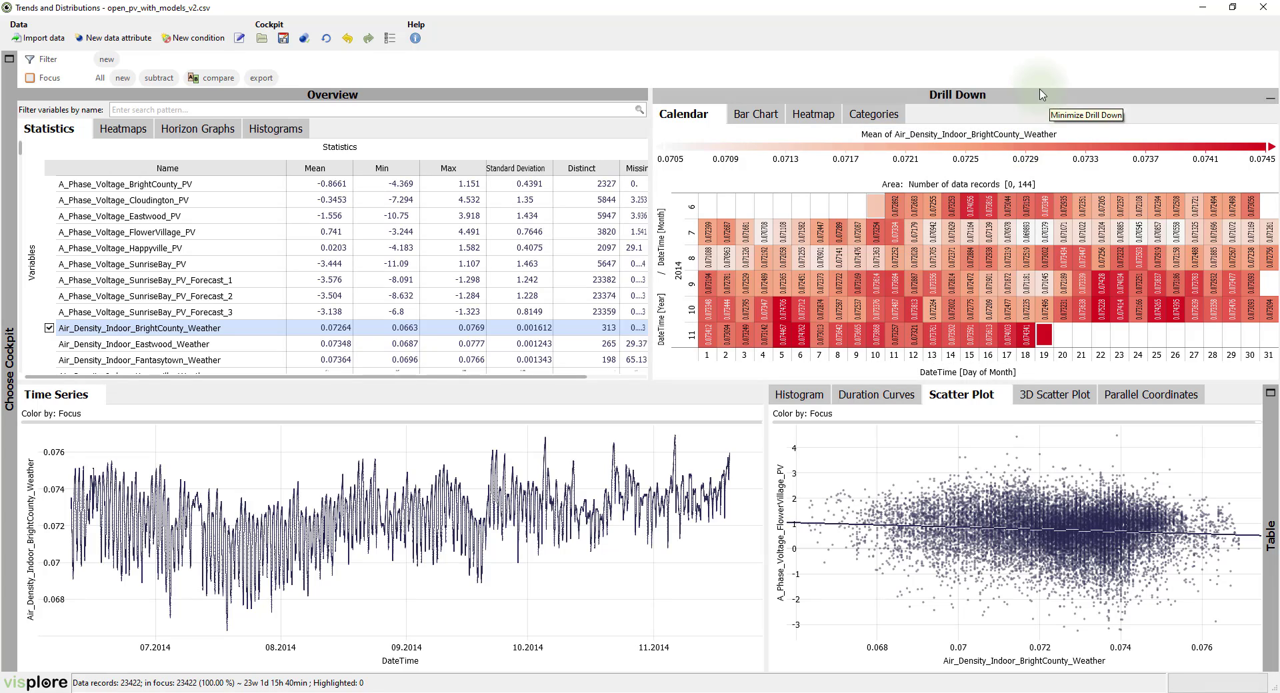
- Show the drill-down as a bar chart with its bars broken down by DateTime [Month]
click(766, 115)
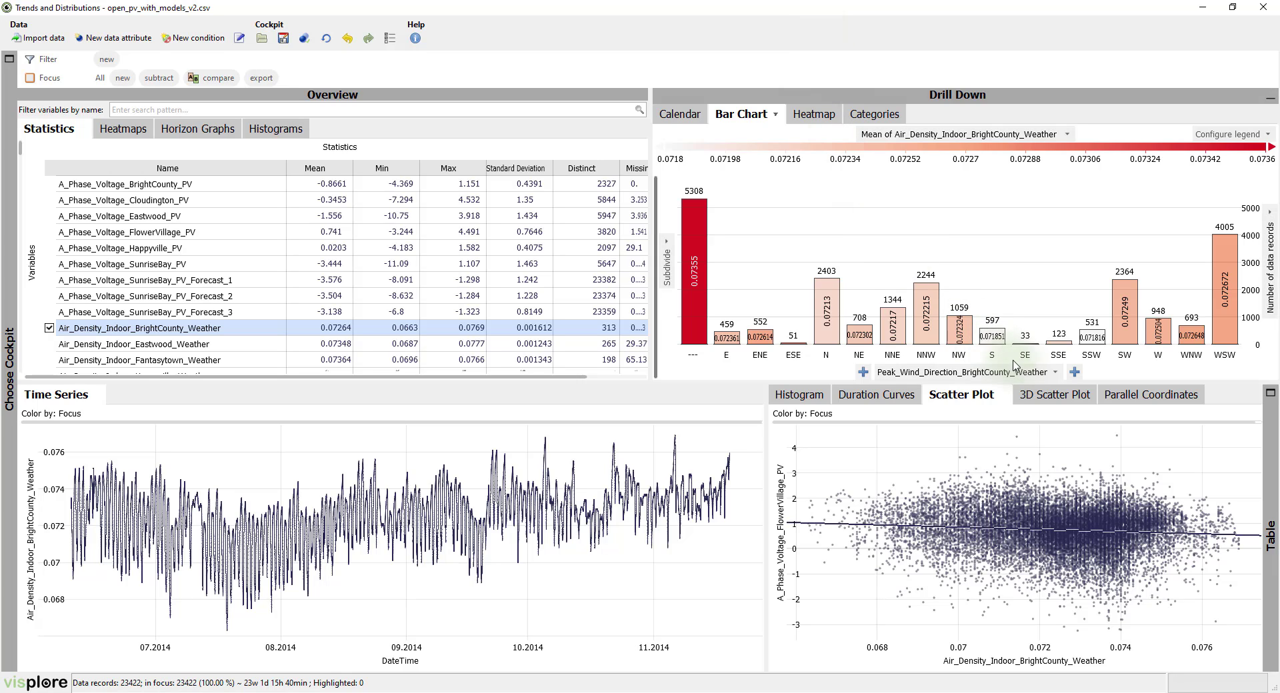
click(1052, 375)
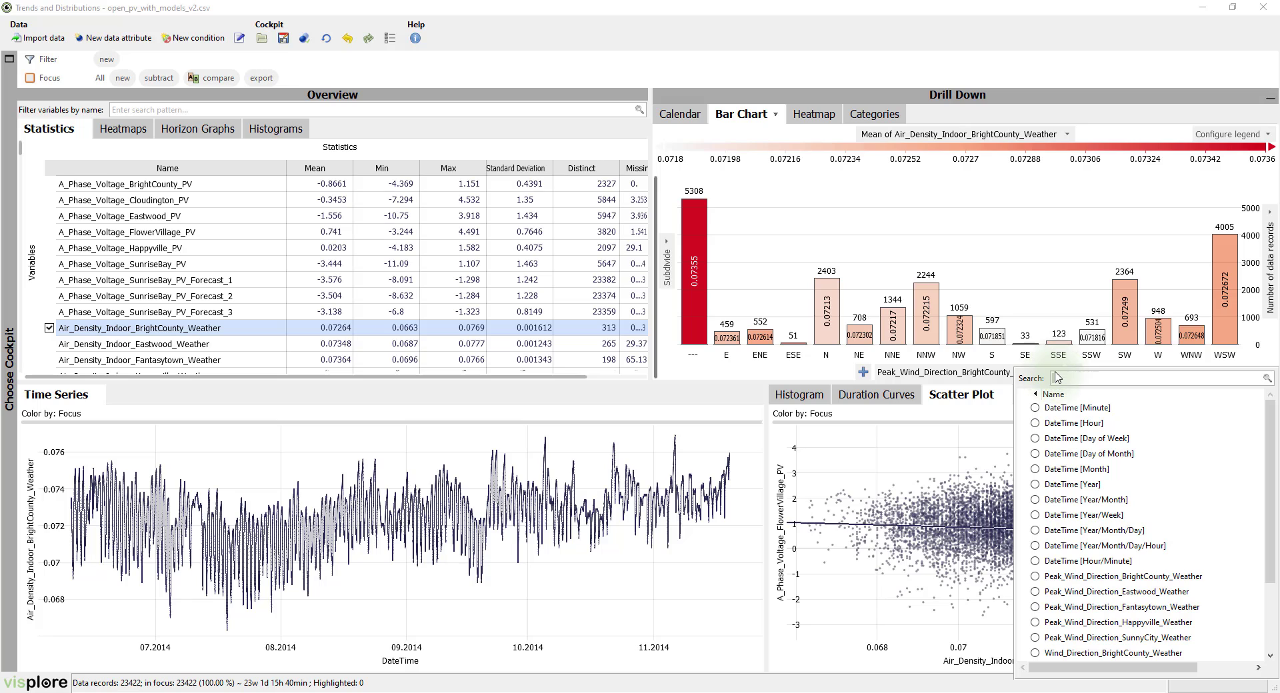
click(1055, 469)
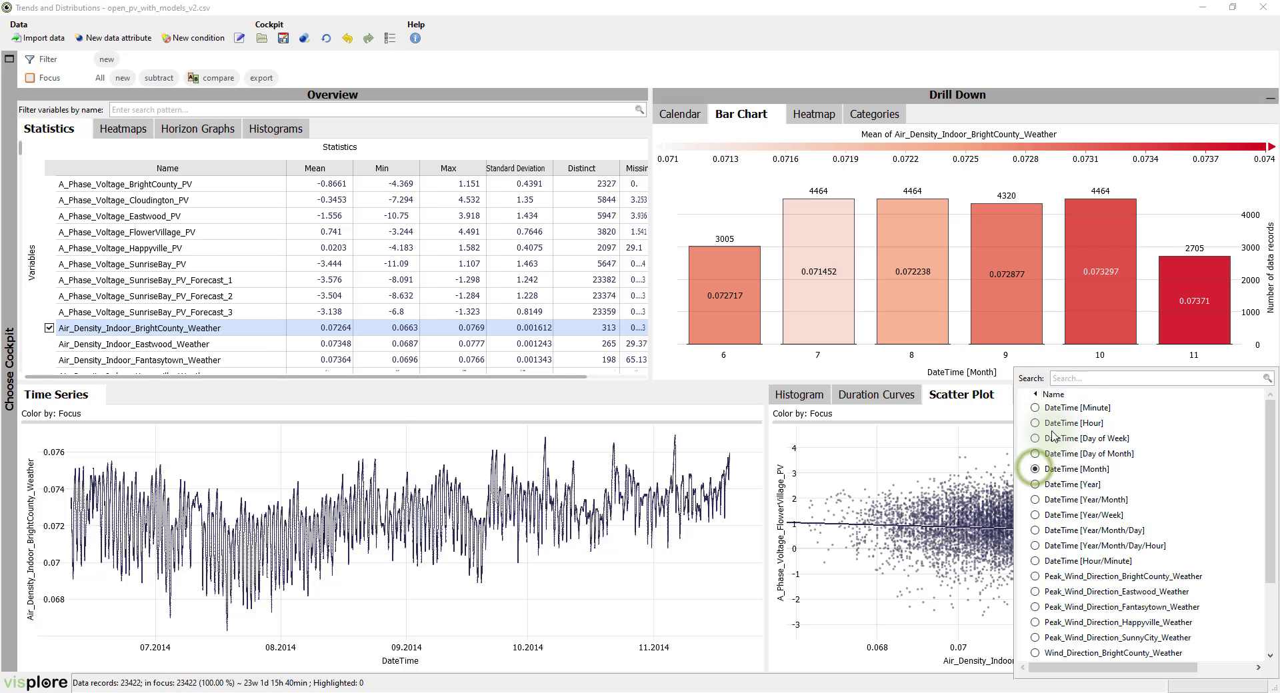
click(1137, 80)
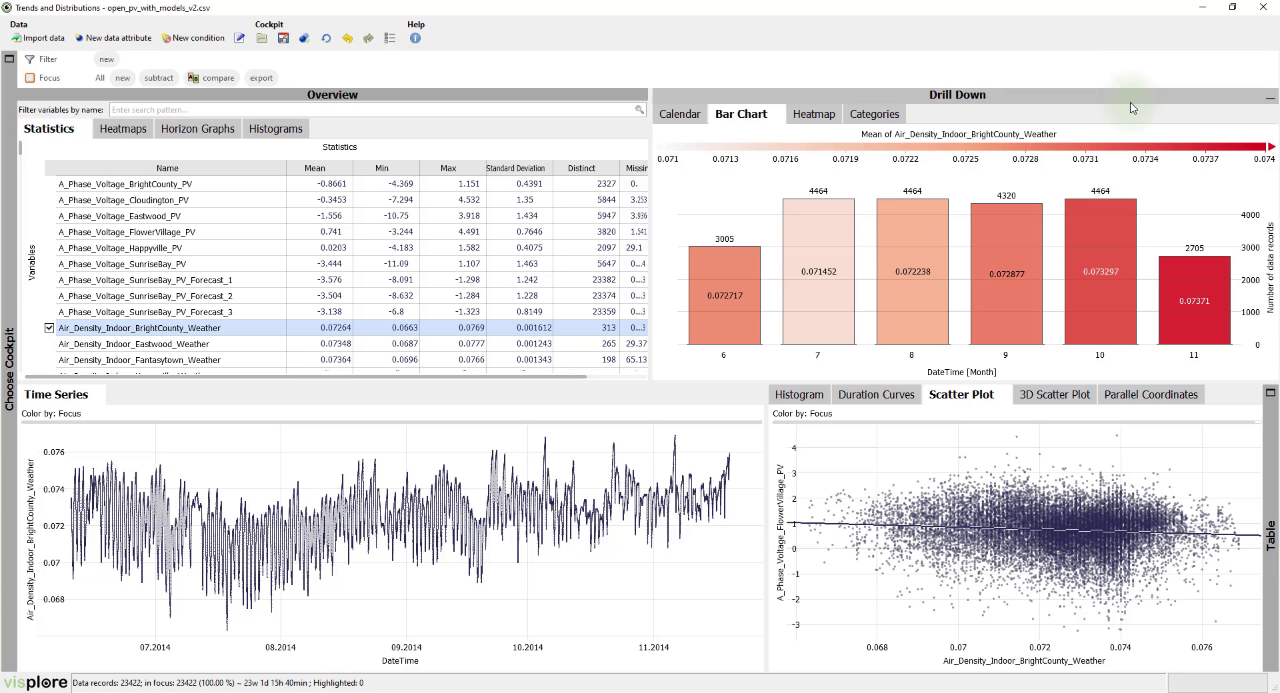
- Show the table of data records and temporarily focus on the time series section from 20.9.2014 onward
click(1270, 539)
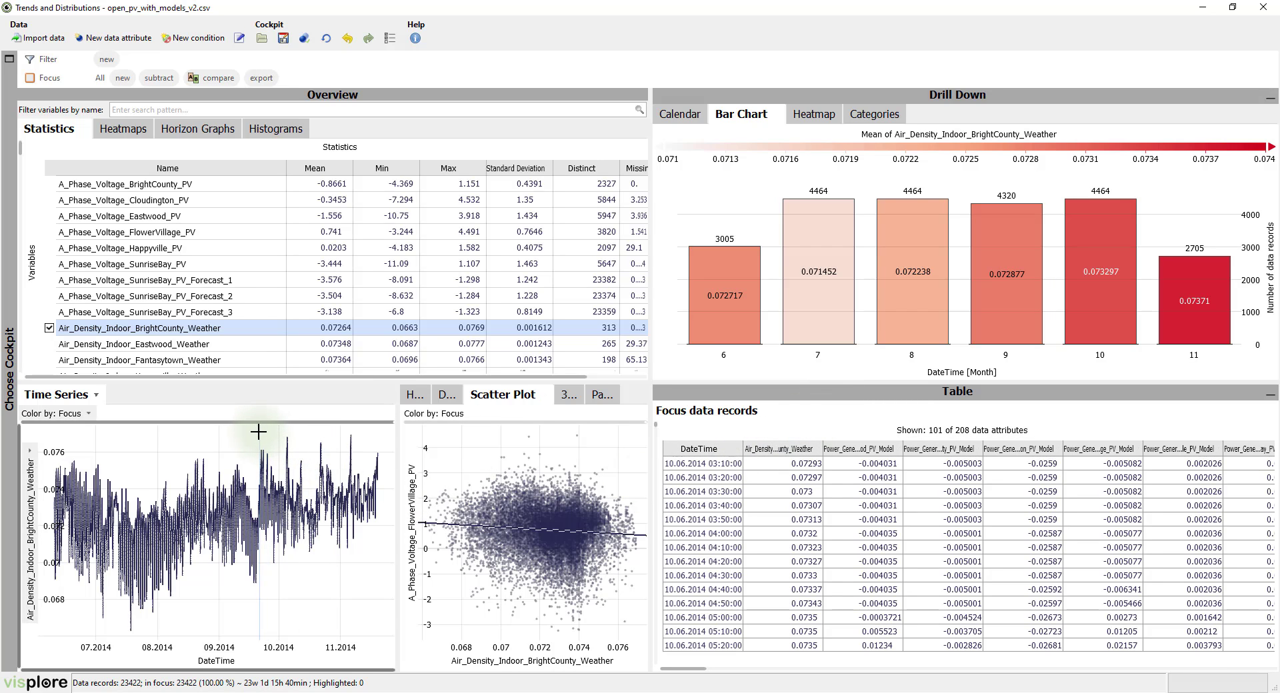
mouse_move(258, 431)
mouse_down()
mouse_move(366, 517)
mouse_move(388, 582)
mouse_up()
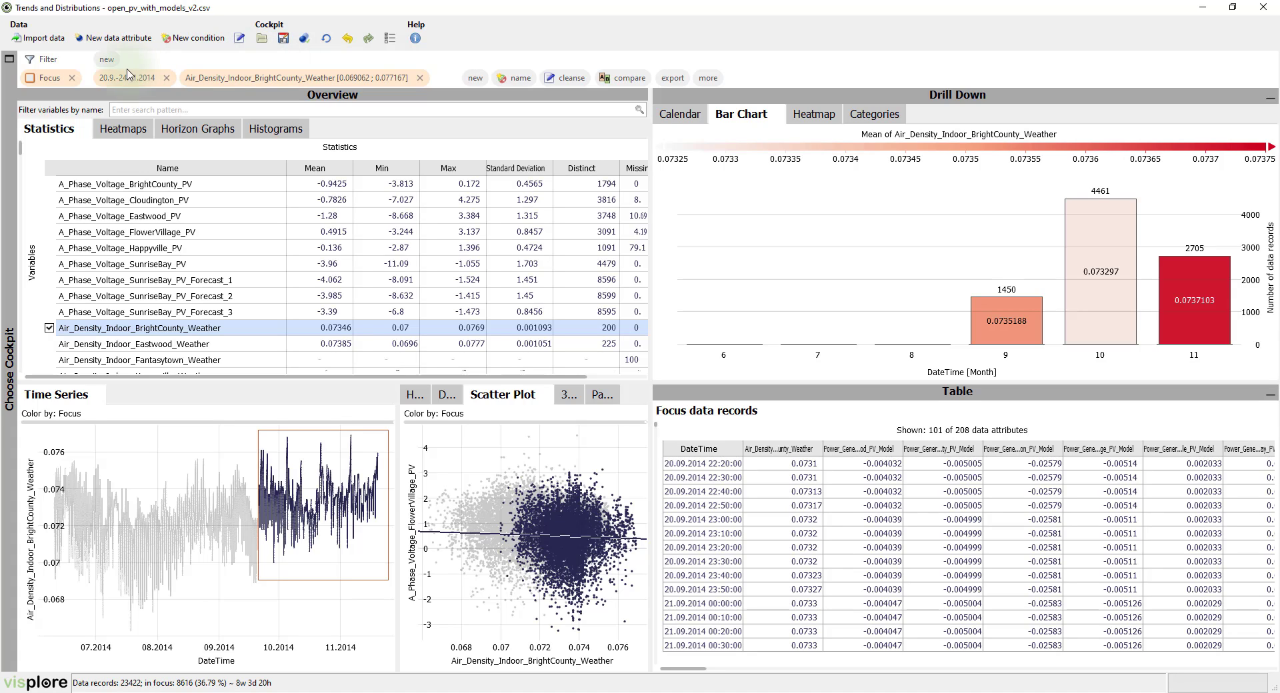
click(72, 80)
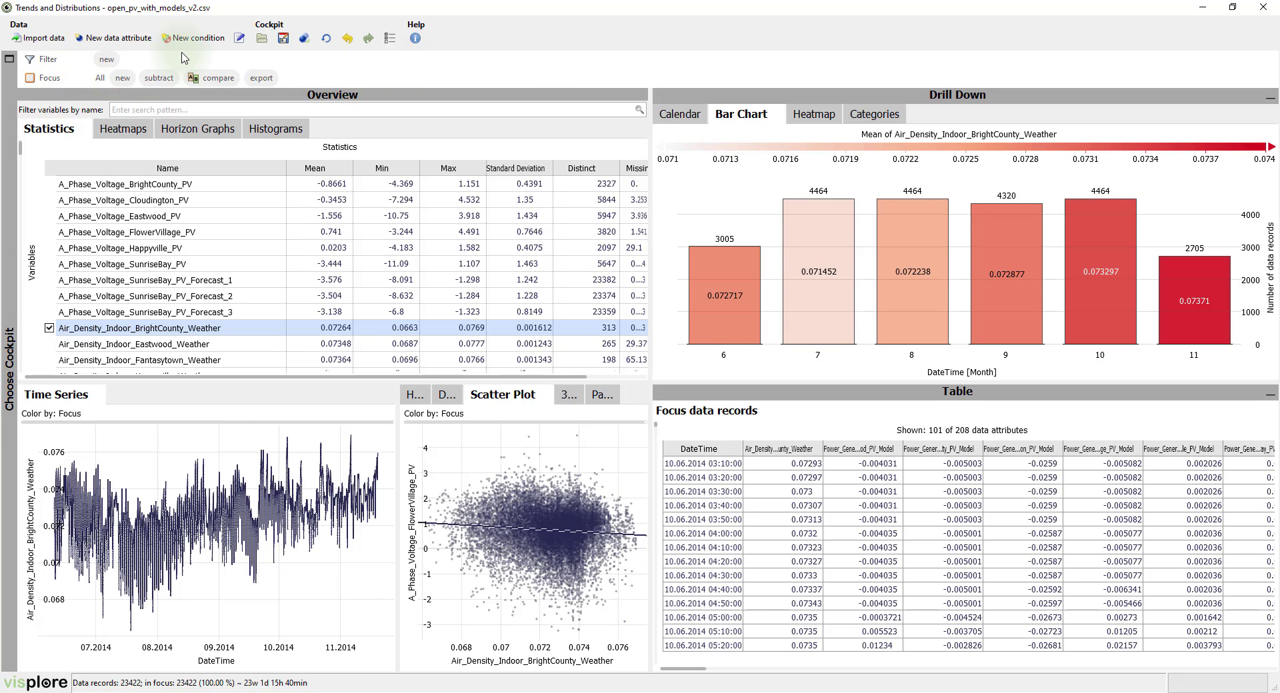
- Focus on the July records through the monthly bar chart and select a low region of the scatter plot
click(838, 338)
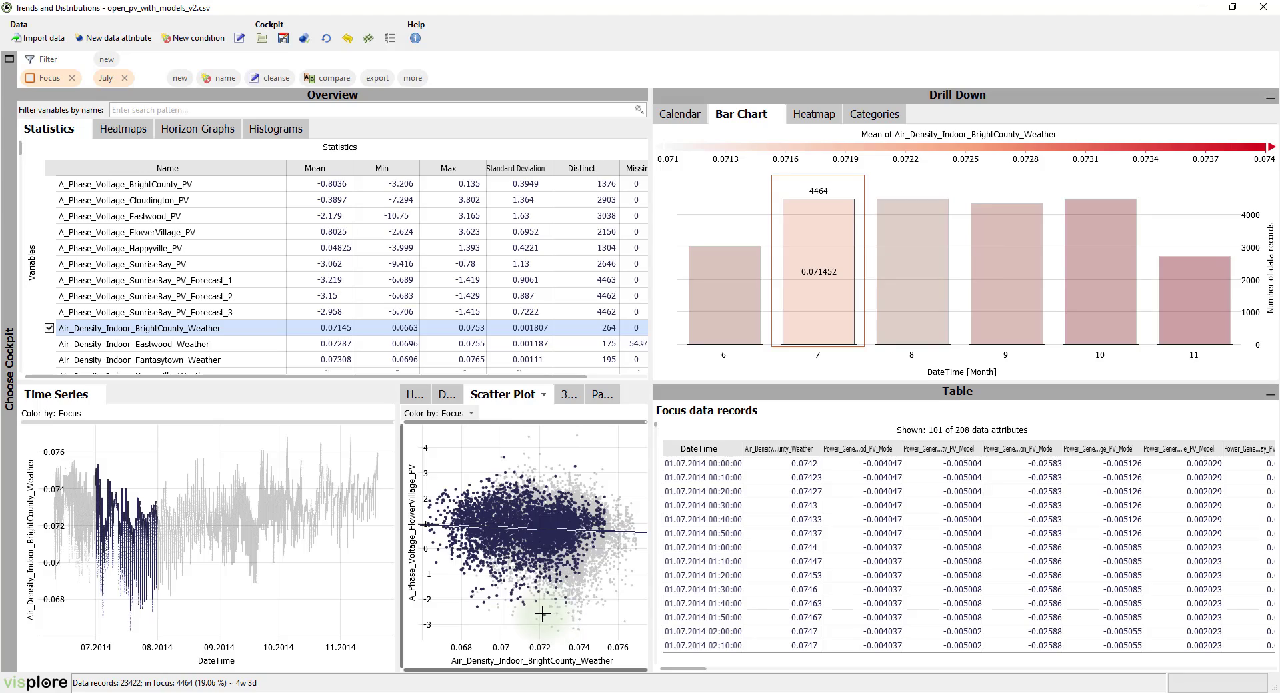
drag(542, 614, 640, 639)
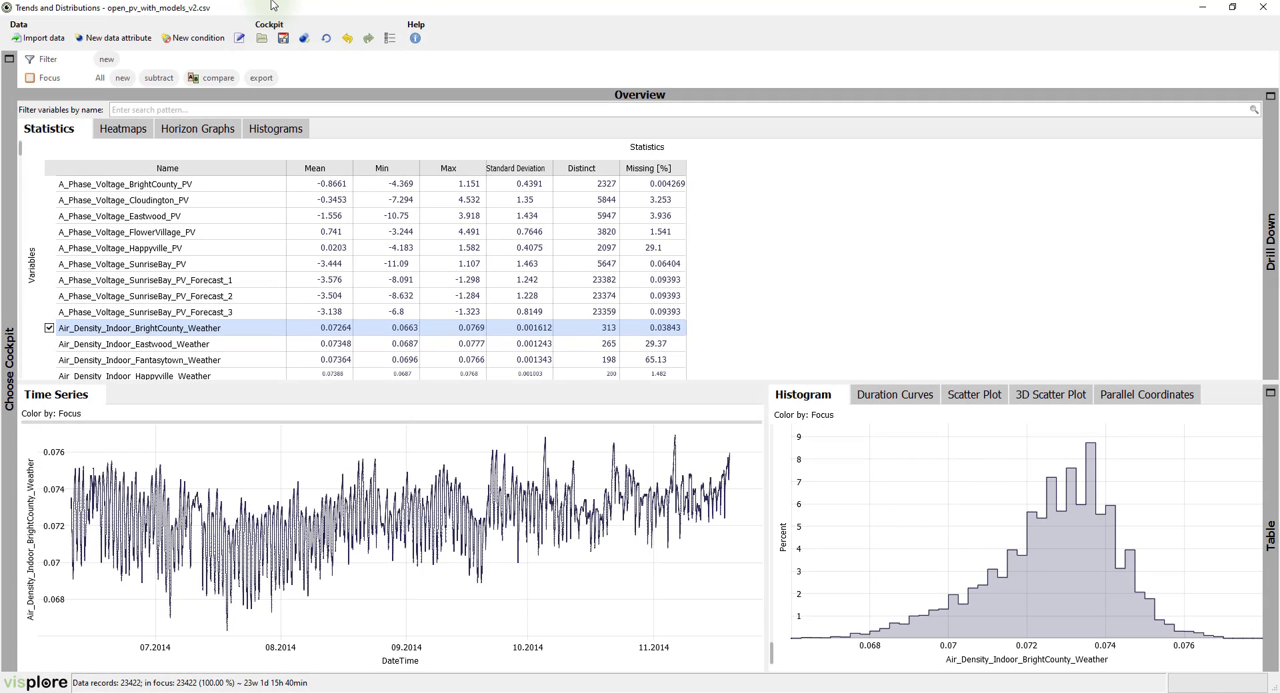
- Switch the variable overview to heatmaps and plot Temperature_Indoor_Fantasytown_Weather, followed by Humidity_Outdoor_Happyville_Weather
click(126, 130)
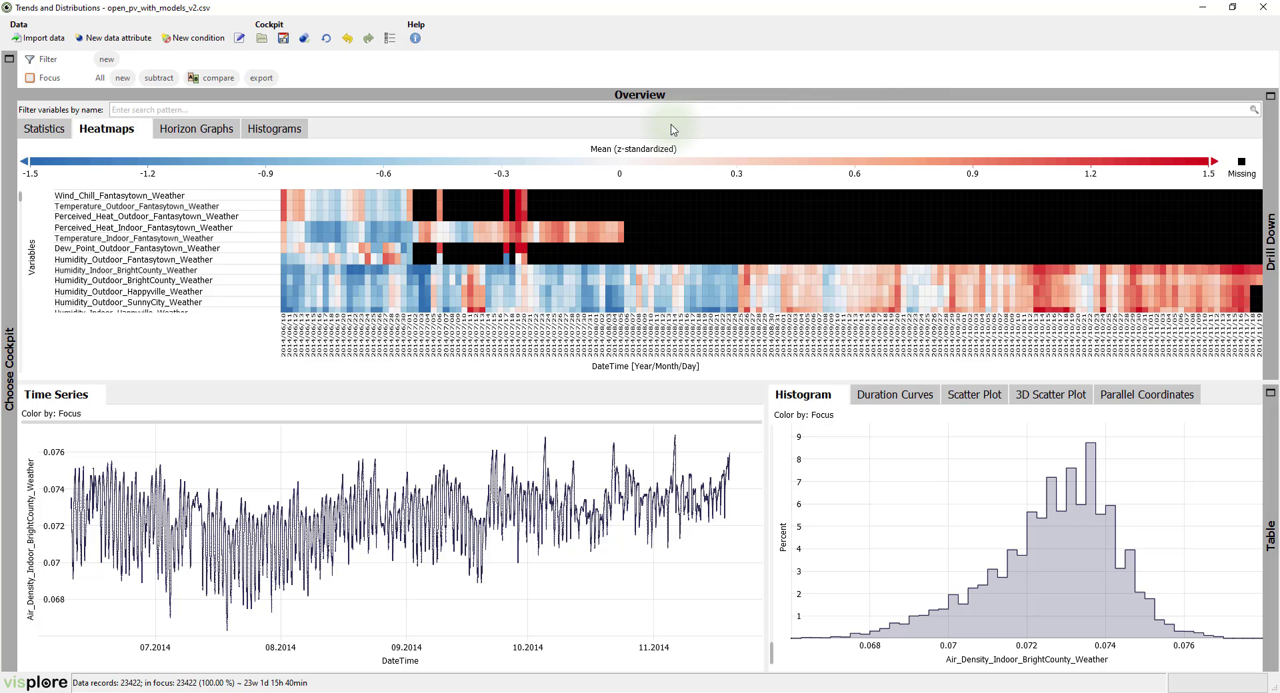
click(218, 238)
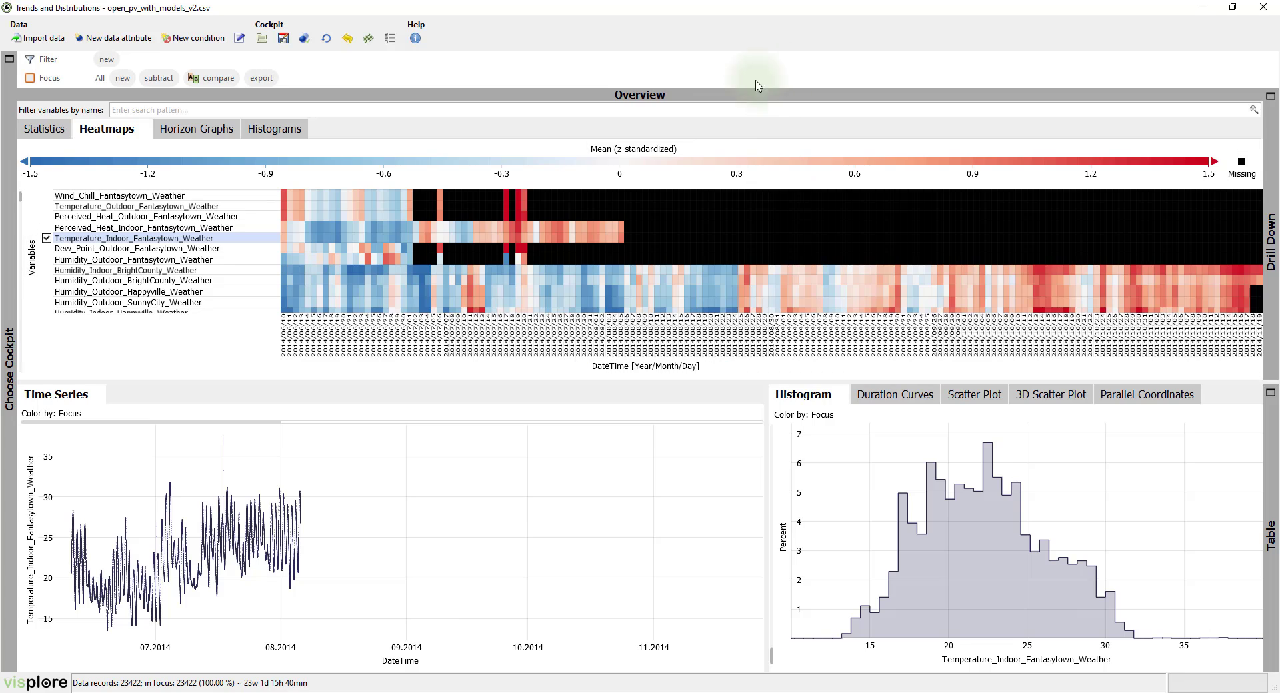
scroll(131, 249, down, 3)
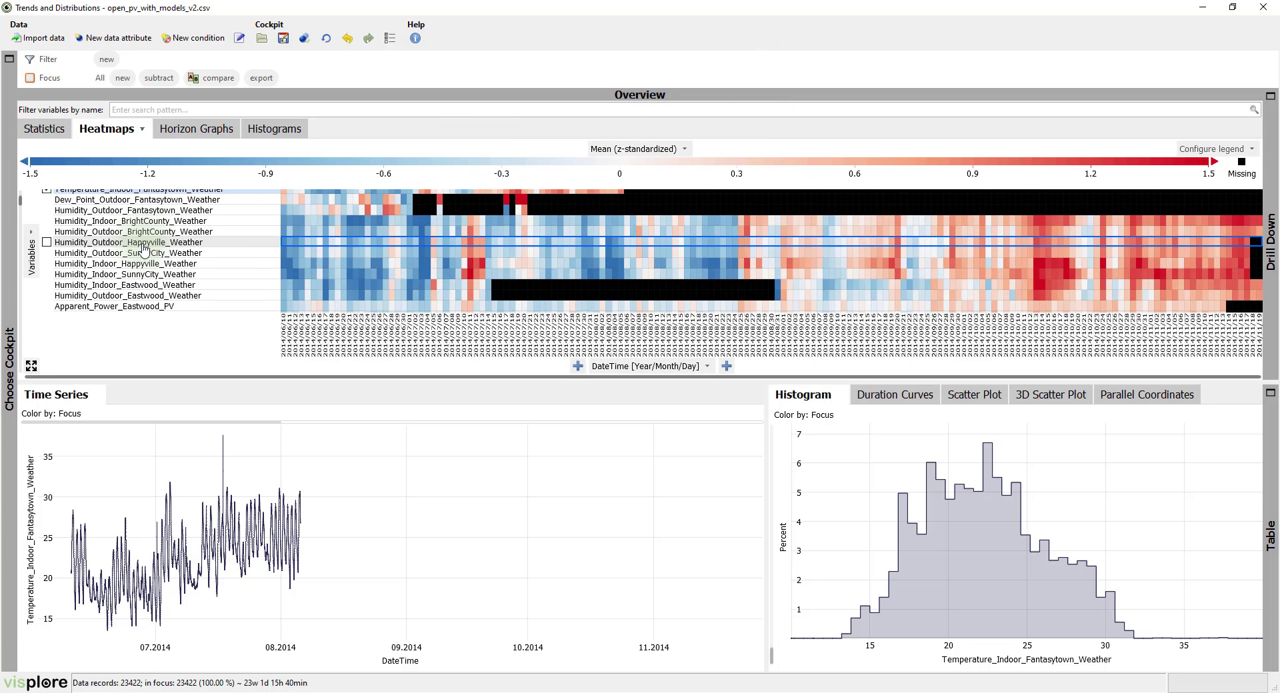
click(147, 244)
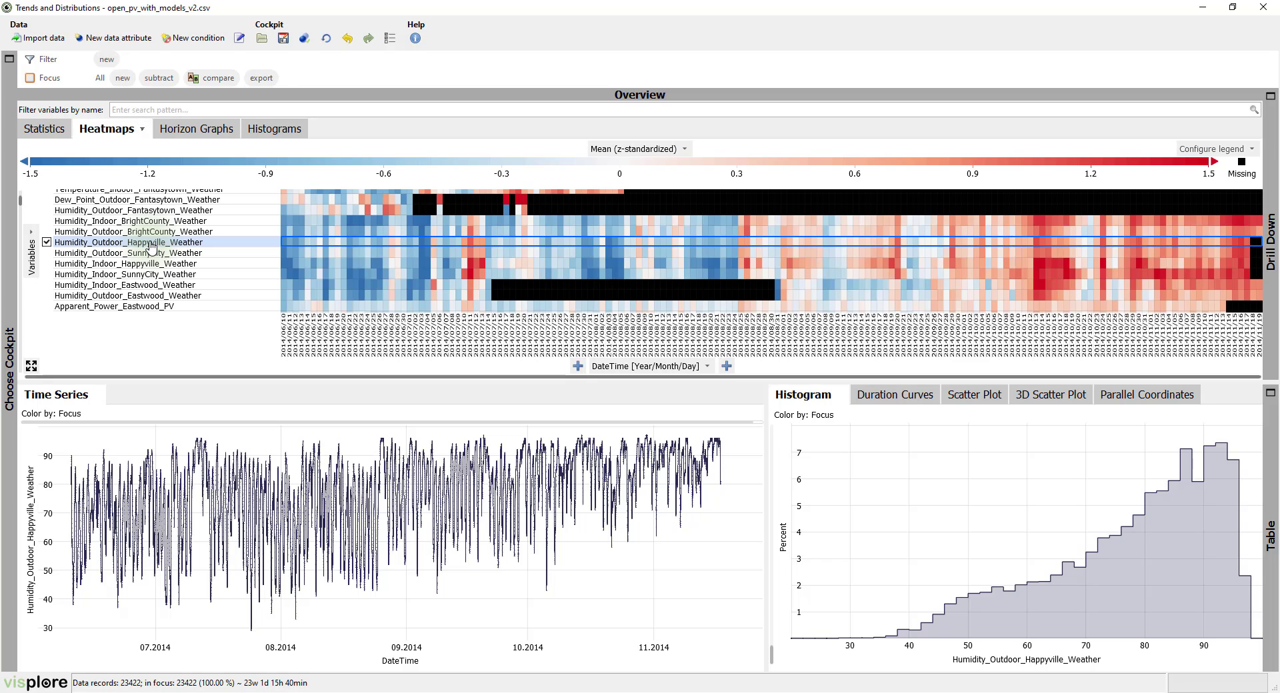
- Highlight single July 2014 days in the Humidity_Outdoor_Happyville_Weather heatmap row to inspect them, clearing each highlight
click(471, 246)
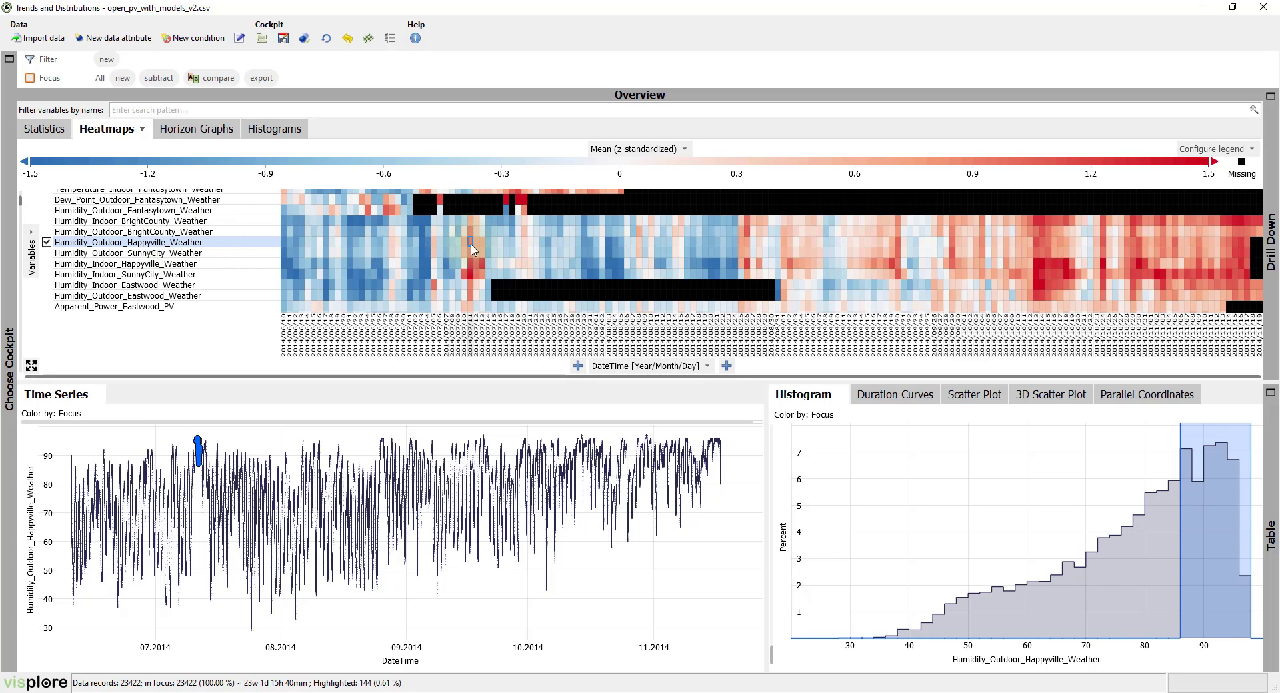
click(477, 244)
click(421, 246)
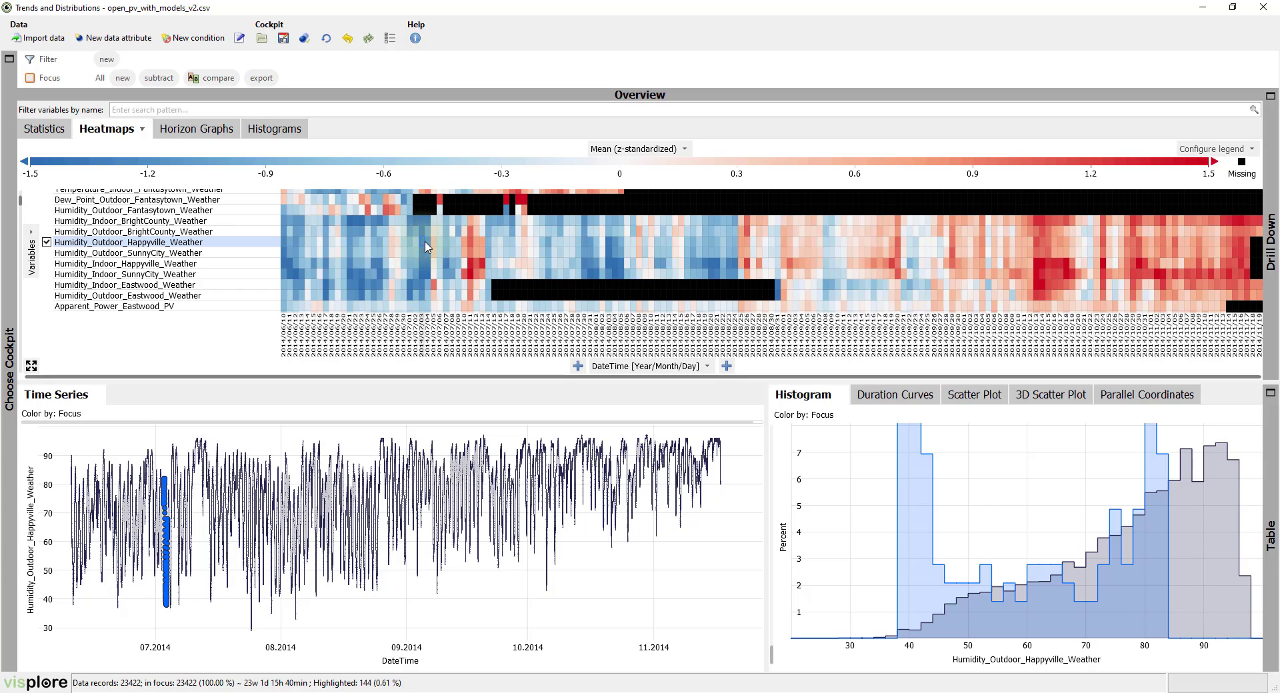
click(429, 246)
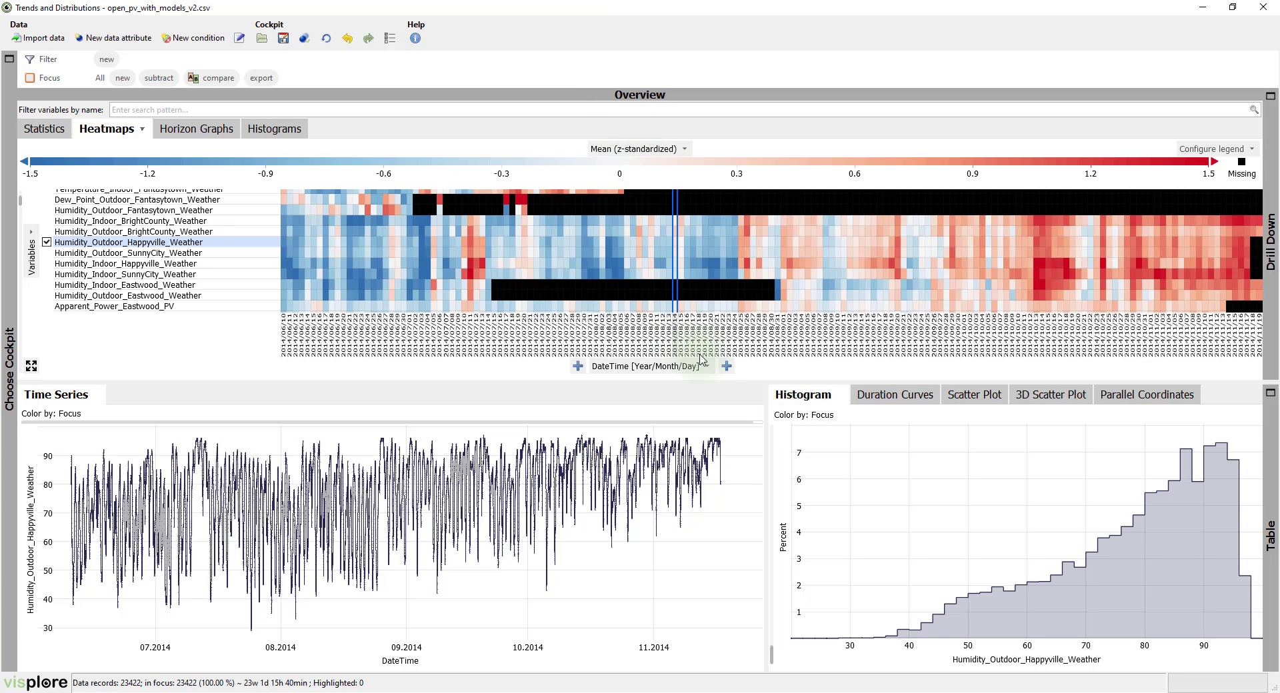
- Break the heatmap columns down by Peak_Wind_Direction_BrightCounty_Weather instead of by date
click(709, 368)
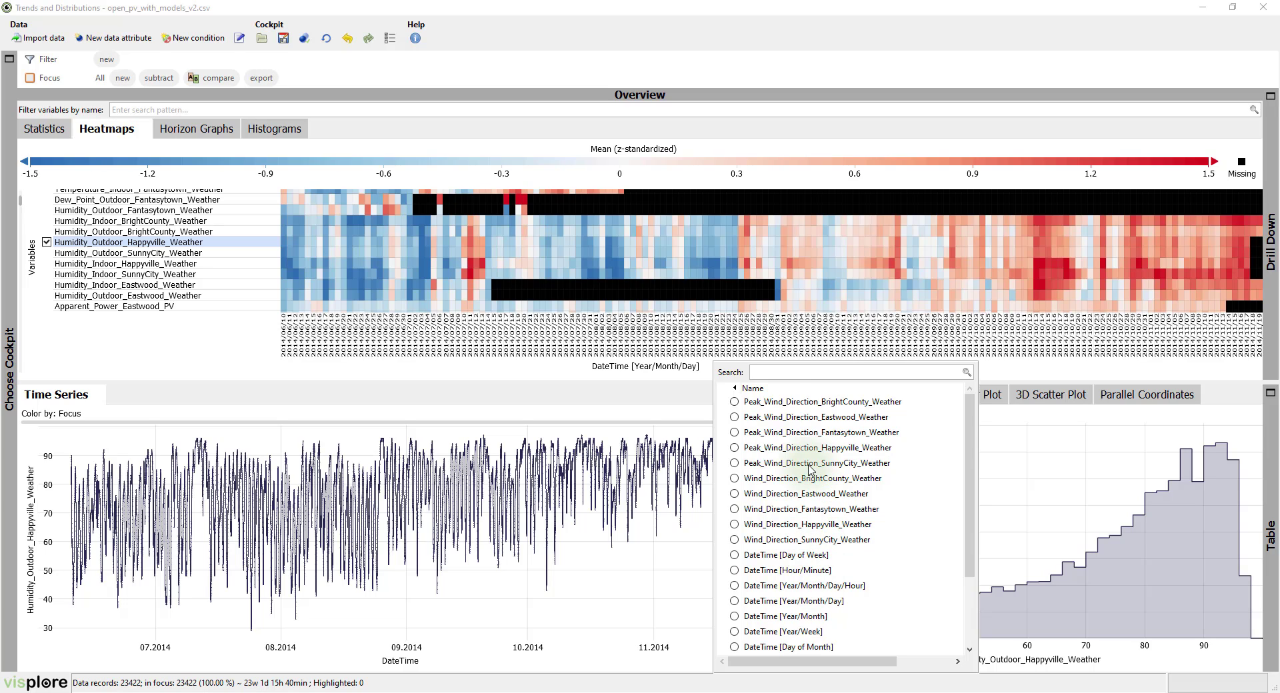
click(735, 402)
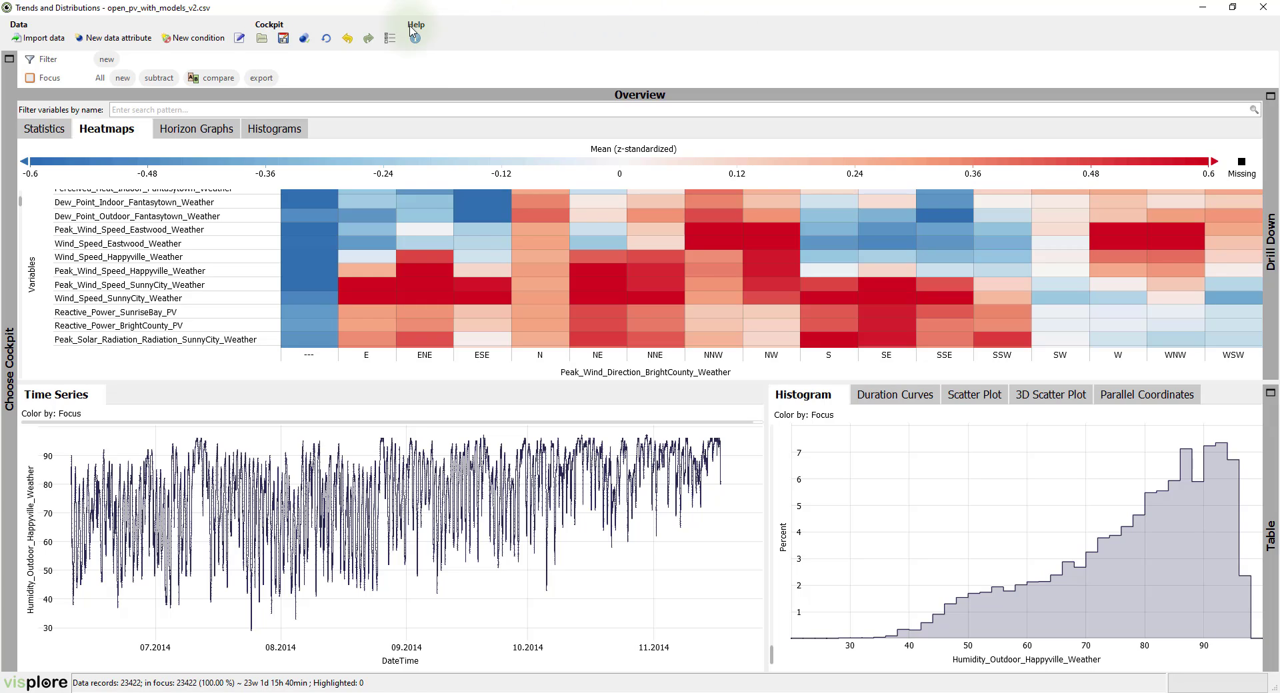
- Switch the variable overview to histograms and plot A_Phase_Voltage_Happyville_PV
click(273, 137)
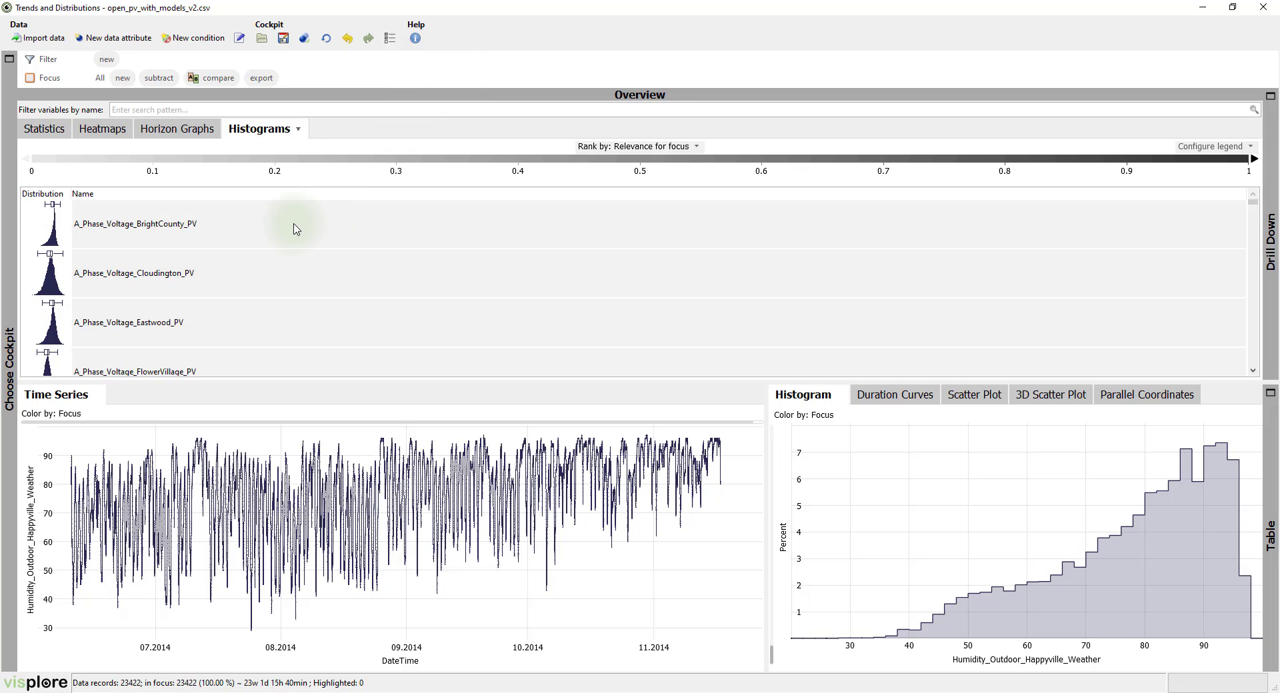
scroll(297, 230, down, 3)
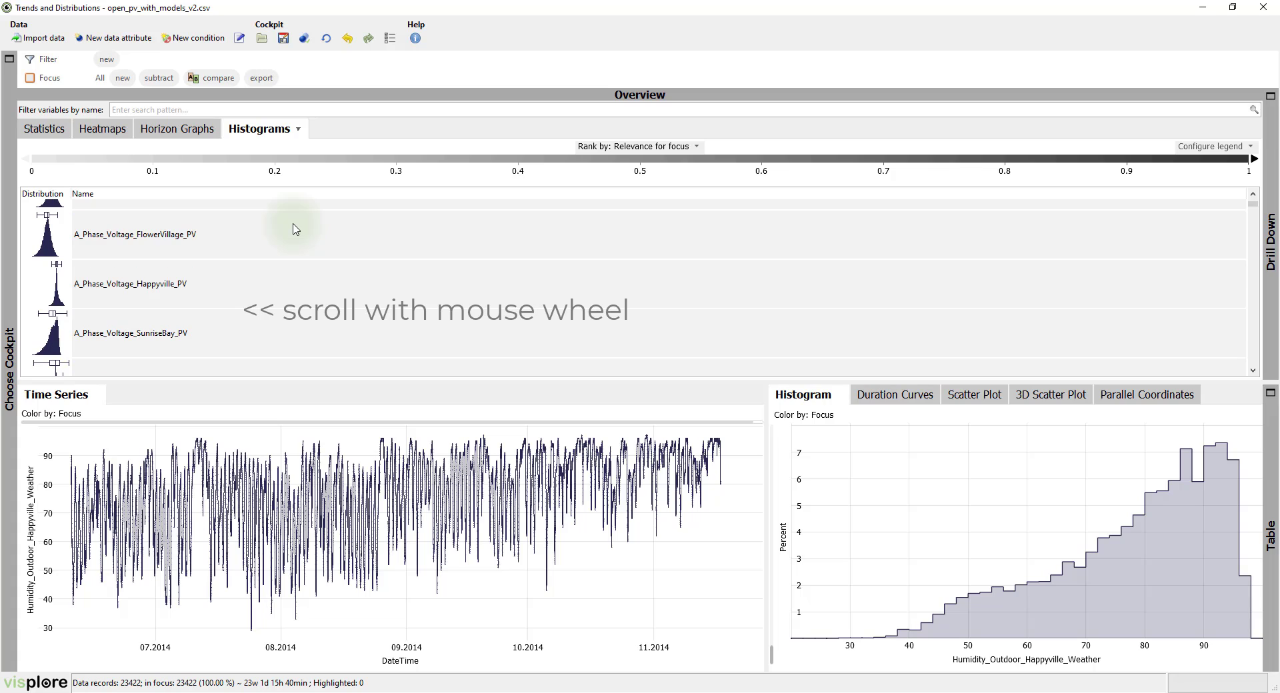
click(266, 284)
- Find Apparent_Power_BrightCounty_PV in the histogram overview and plot it
scroll(267, 285, down, 5)
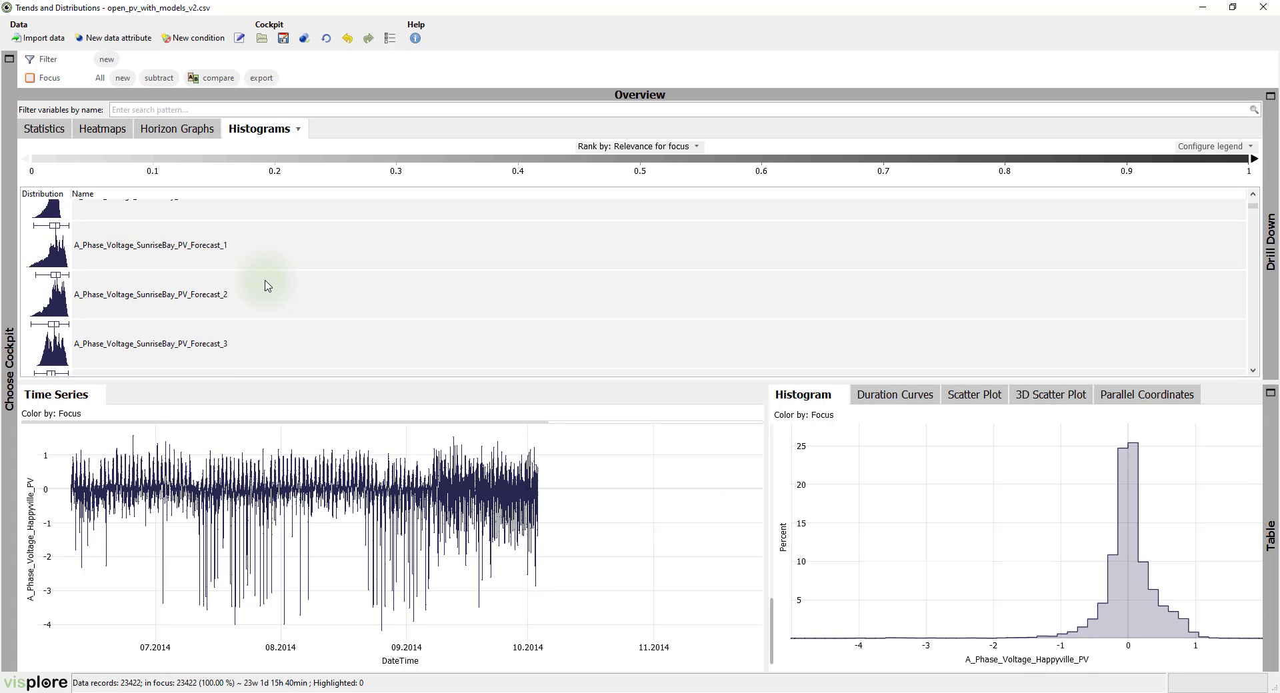
scroll(267, 285, down, 3)
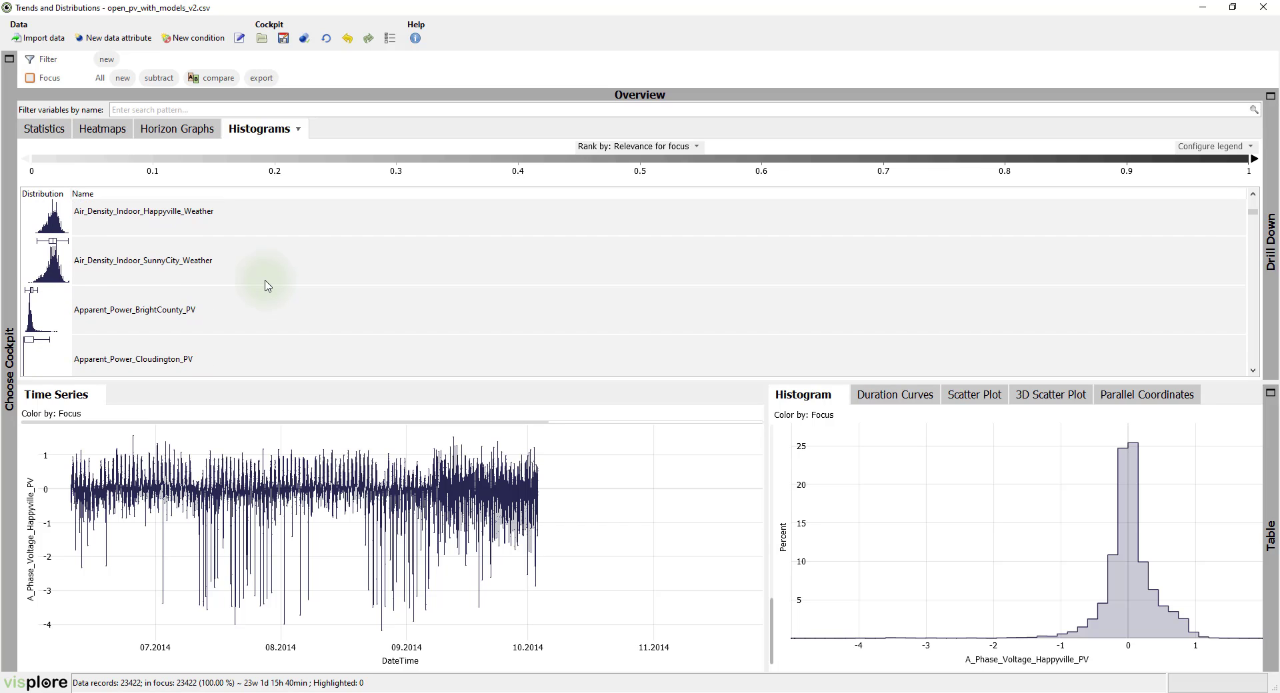
click(260, 309)
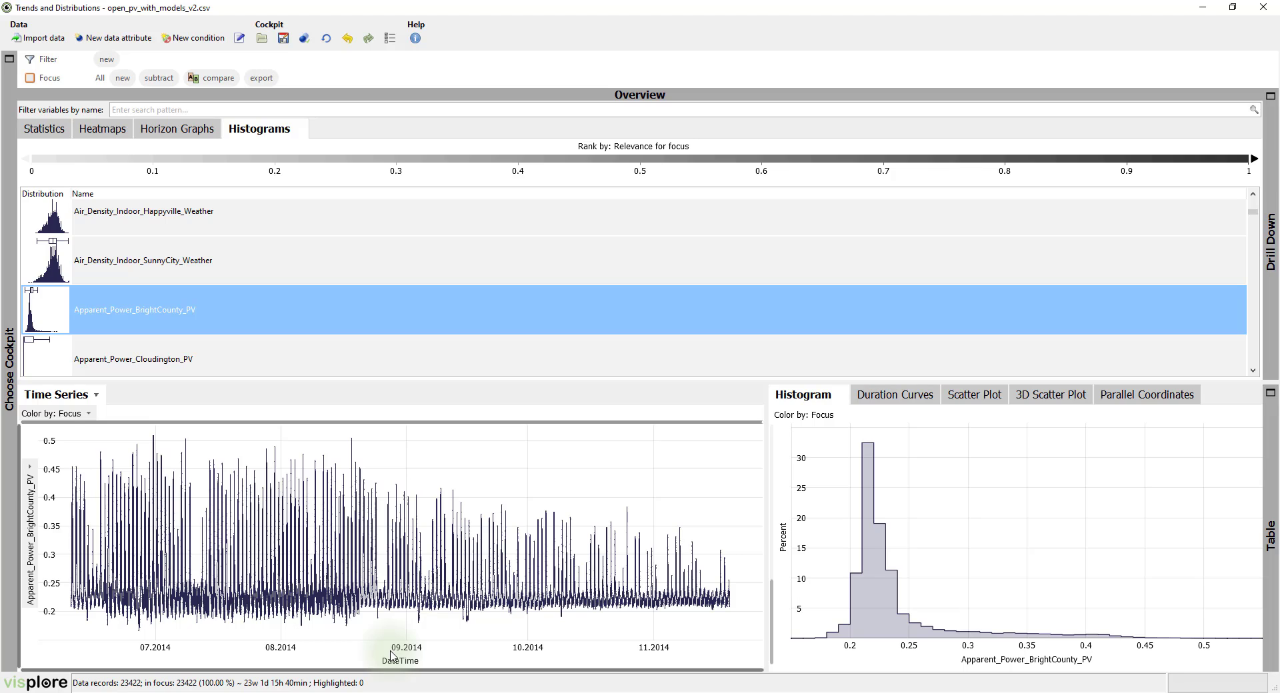
- Show a 3D scatter plot and add Air_Density_Indoor_SunnyCity_Weather and Air_Density_Indoor_Happyville_Weather to the selected variables
click(1045, 395)
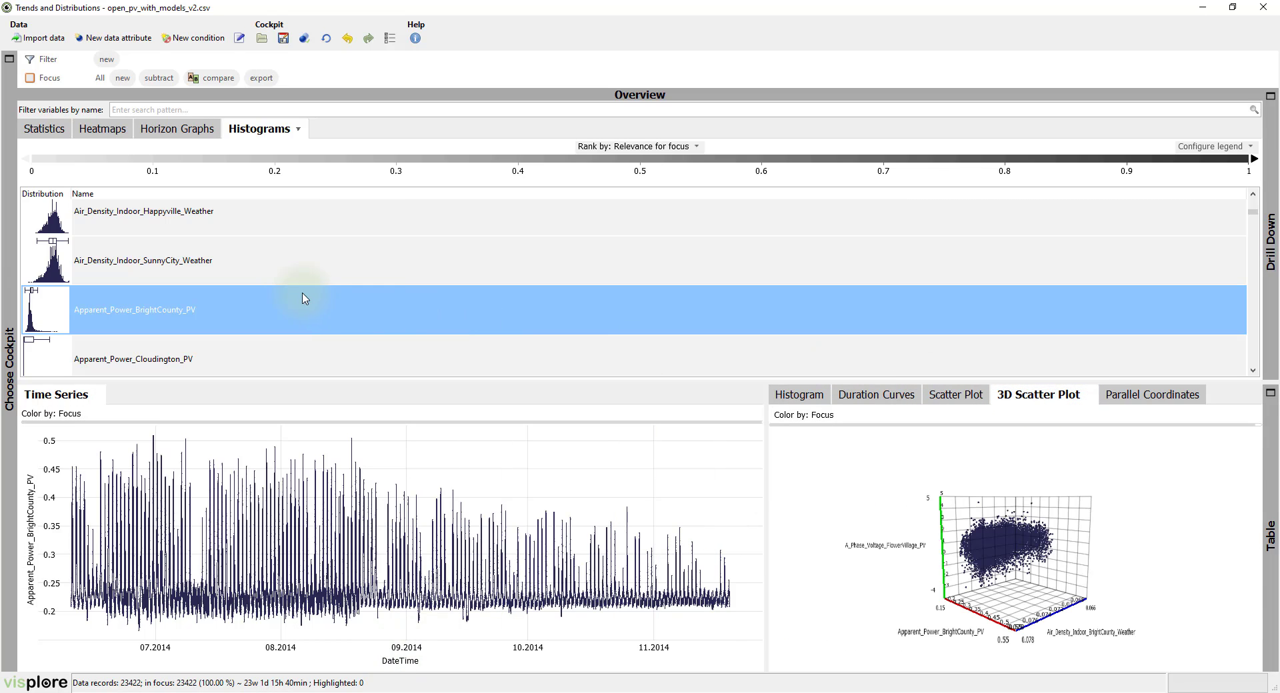
ctrl+click(276, 261)
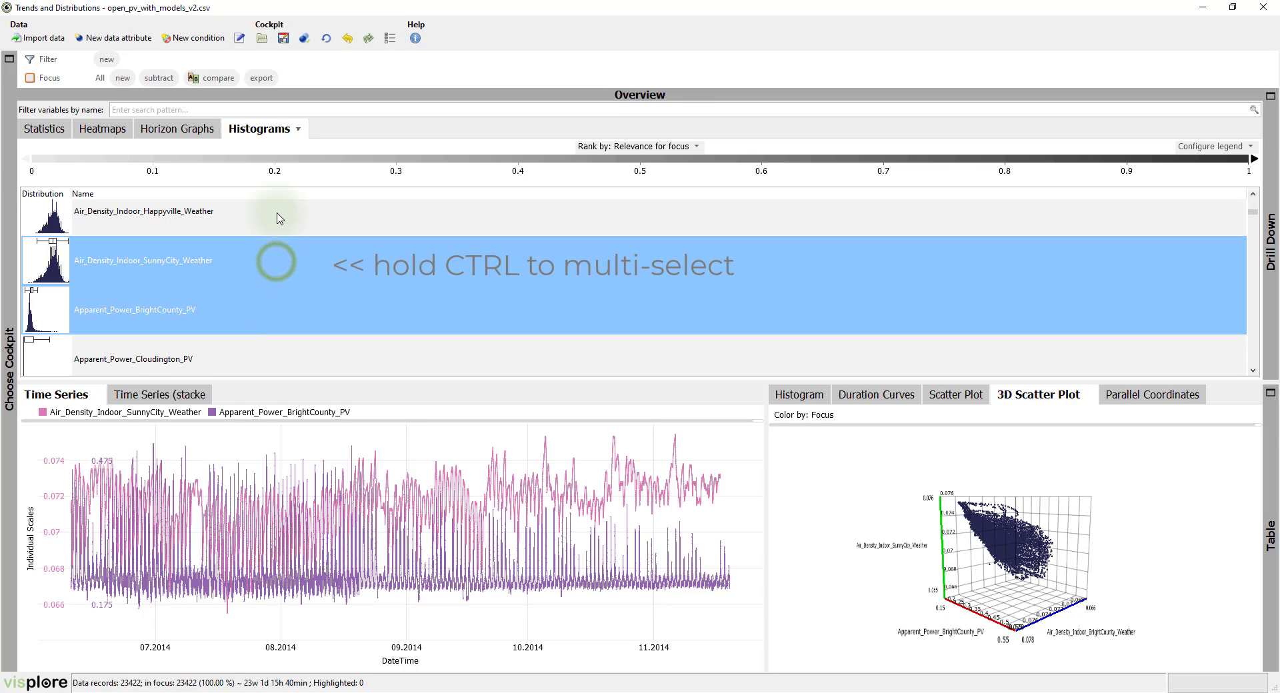
ctrl+click(278, 215)
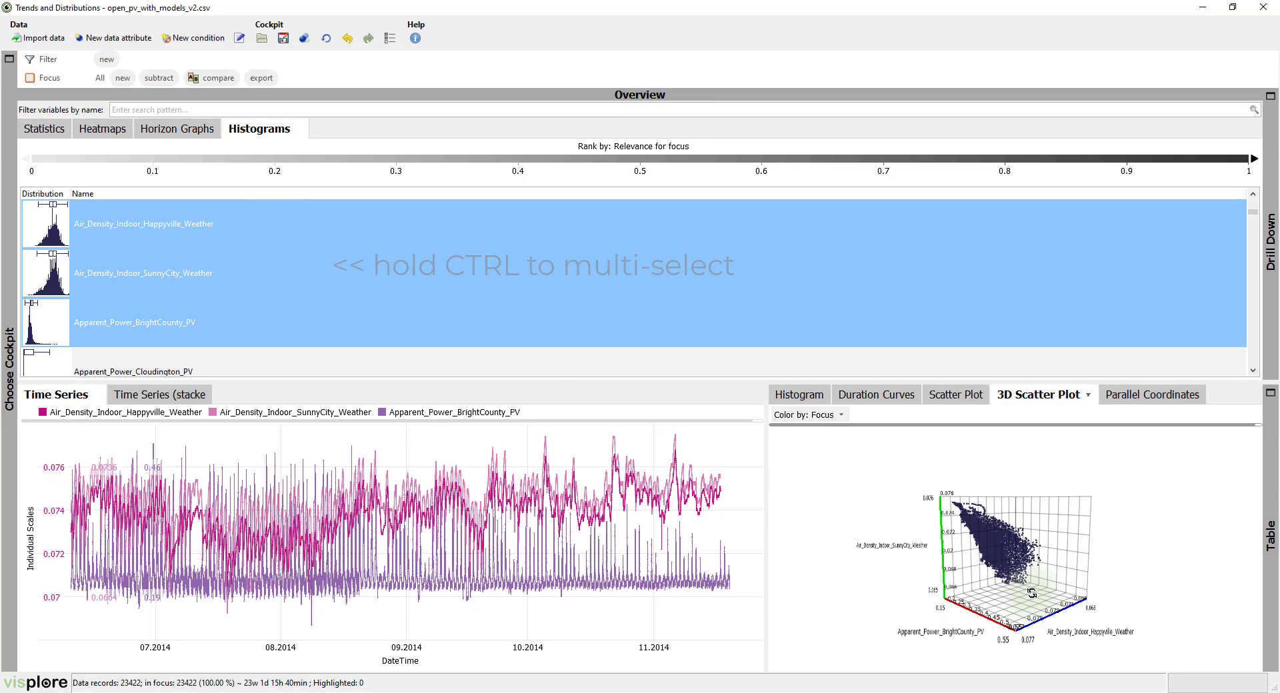
- Rotate the 3D scatter plot about its vertical axis and switch the chart to parallel coordinates
drag(1060, 583, 943, 586)
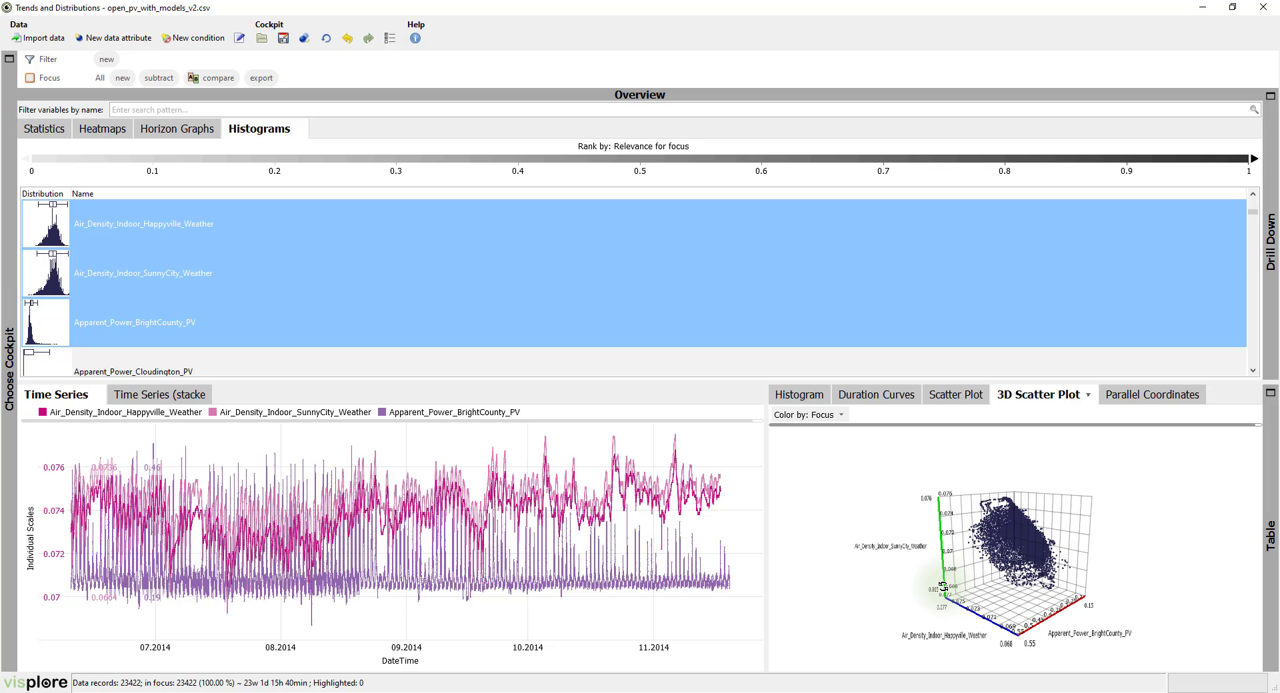
click(1130, 394)
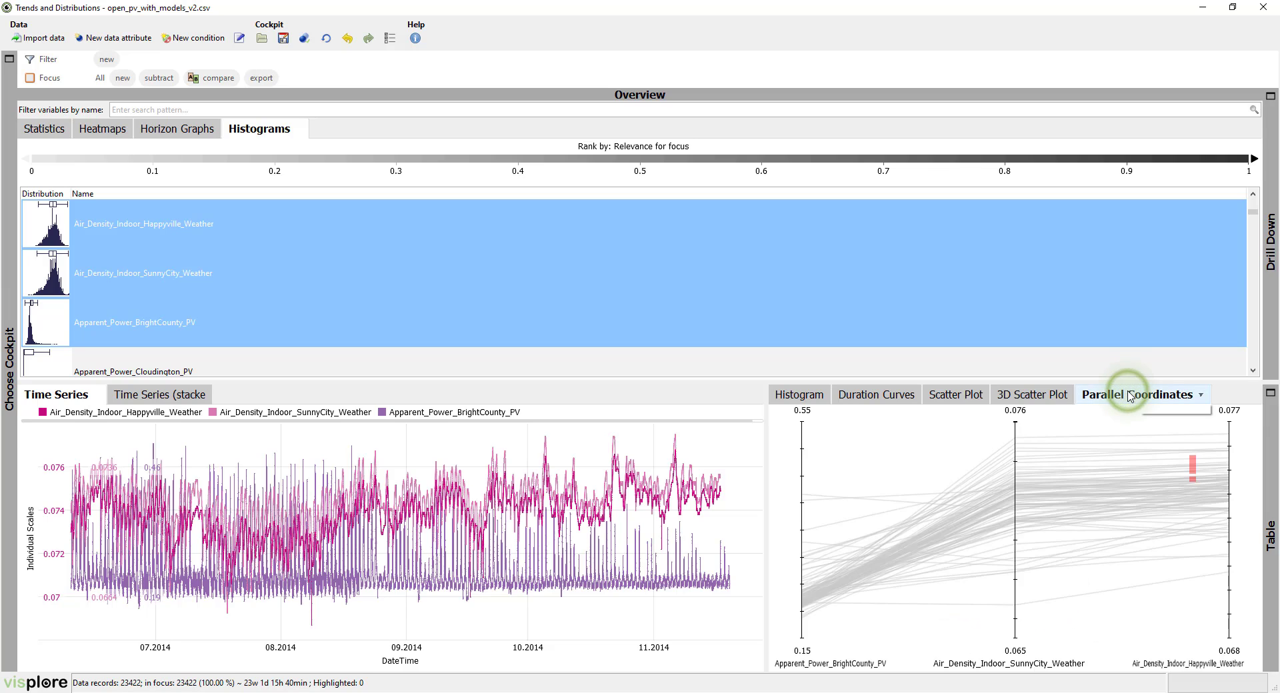